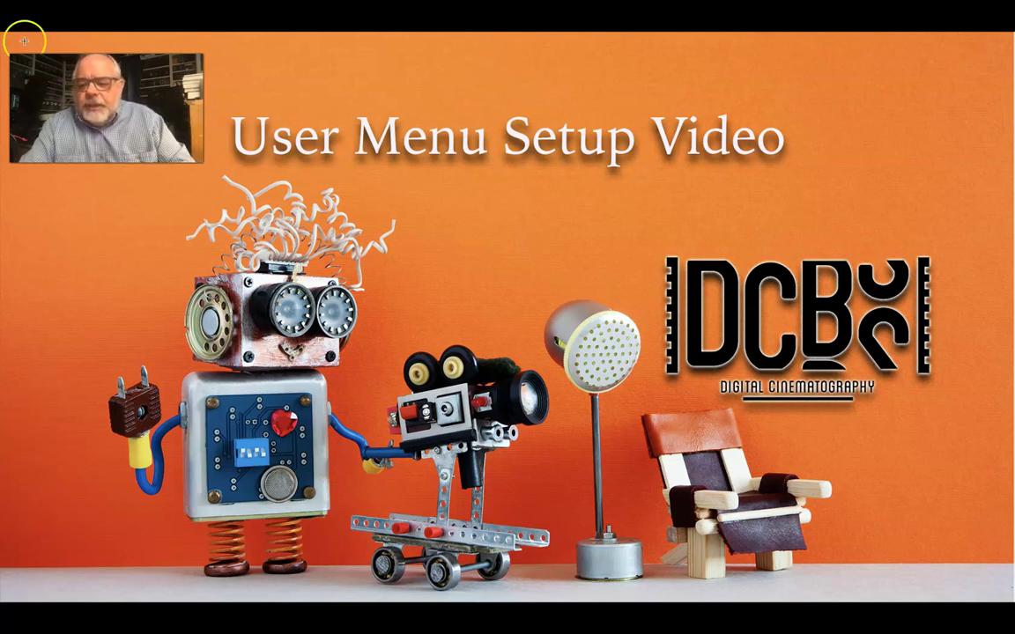
# Take the User Menu Setup.jpg slide in Preview out of full screen.
pyautogui.press('Escape')
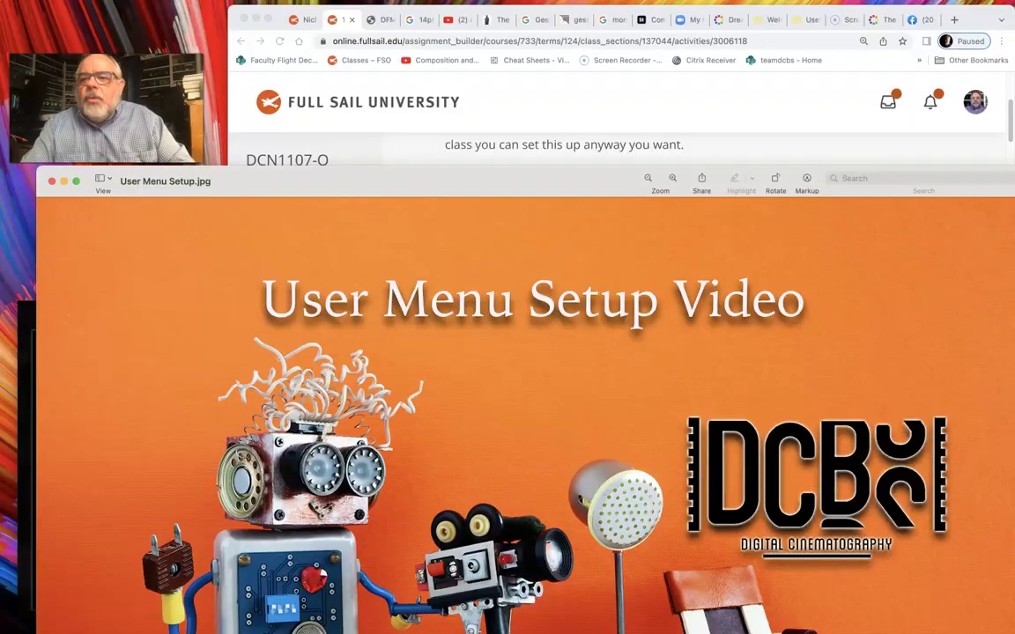
# Put Preview away, scroll the assignment to the delete/add lists, and bring the FX6 menu window forward.
pyautogui.click(63, 181)
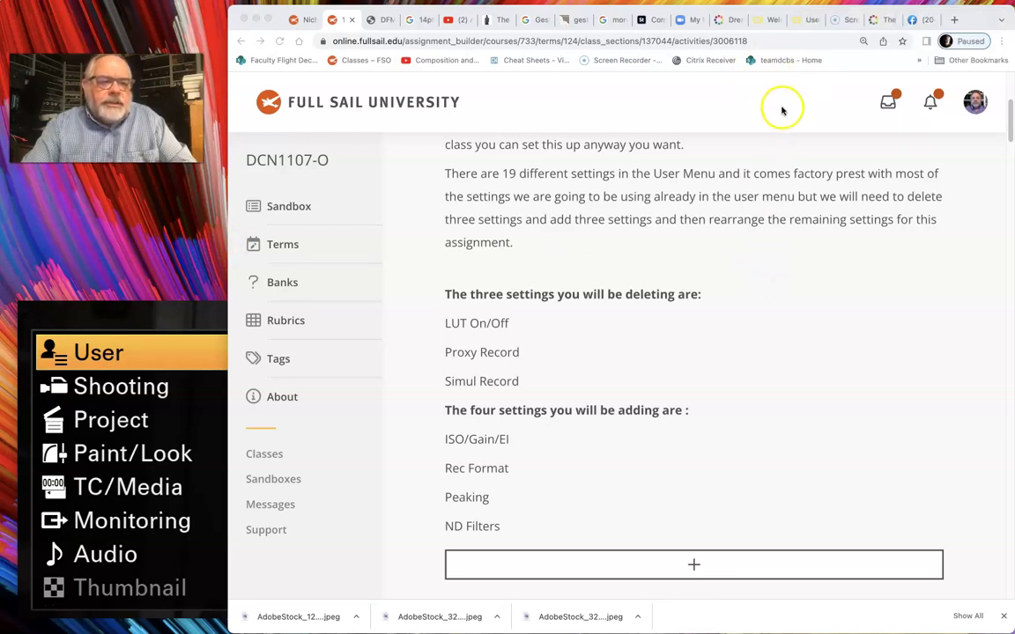
pyautogui.moveTo(1010, 125); pyautogui.dragTo(1006, 93)
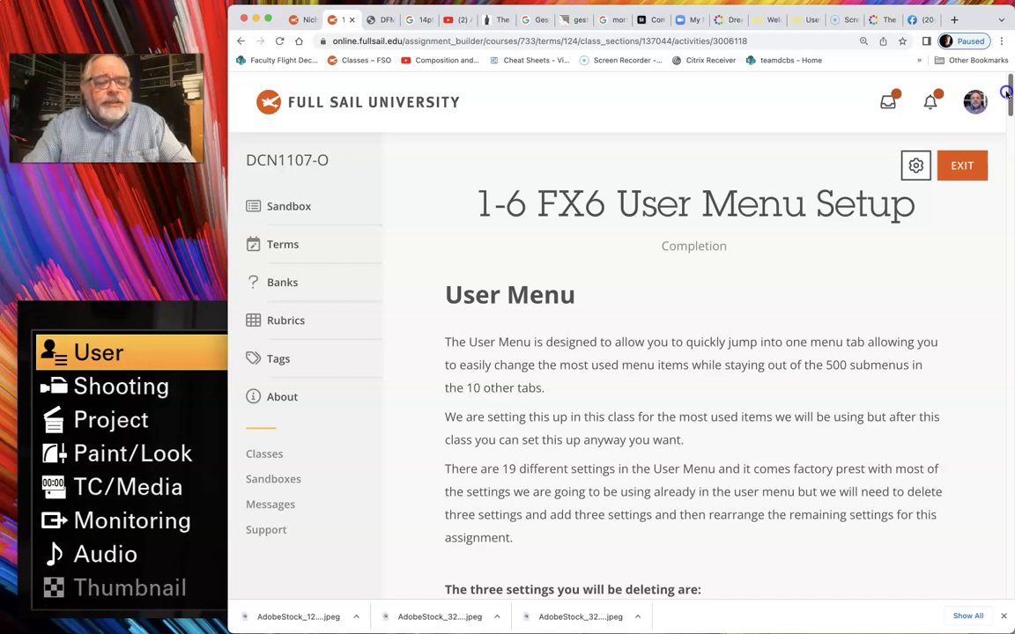
pyautogui.moveTo(1006, 92); pyautogui.dragTo(1003, 134)
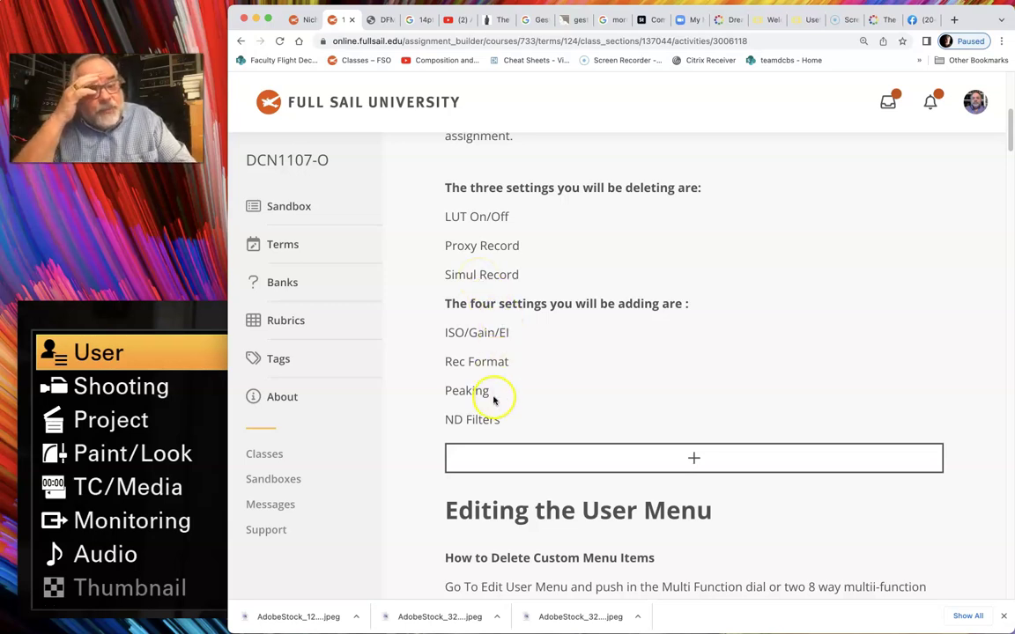
pyautogui.moveTo(186, 317); pyautogui.dragTo(240, 174)
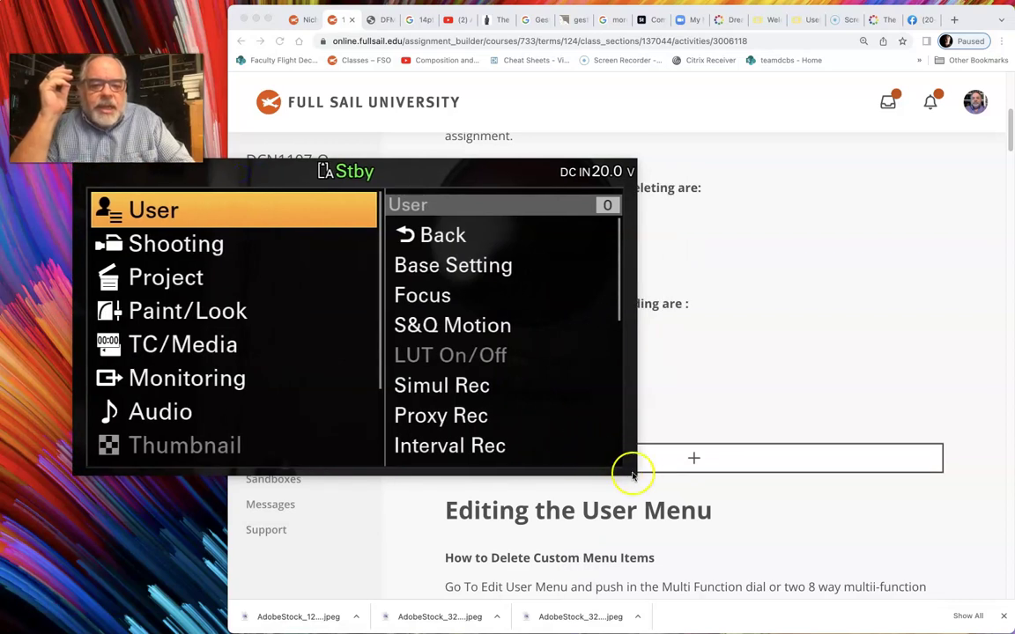
# Enlarge the camera menu feed and keep it in front of the assignment page.
pyautogui.moveTo(634, 472); pyautogui.dragTo(793, 573)
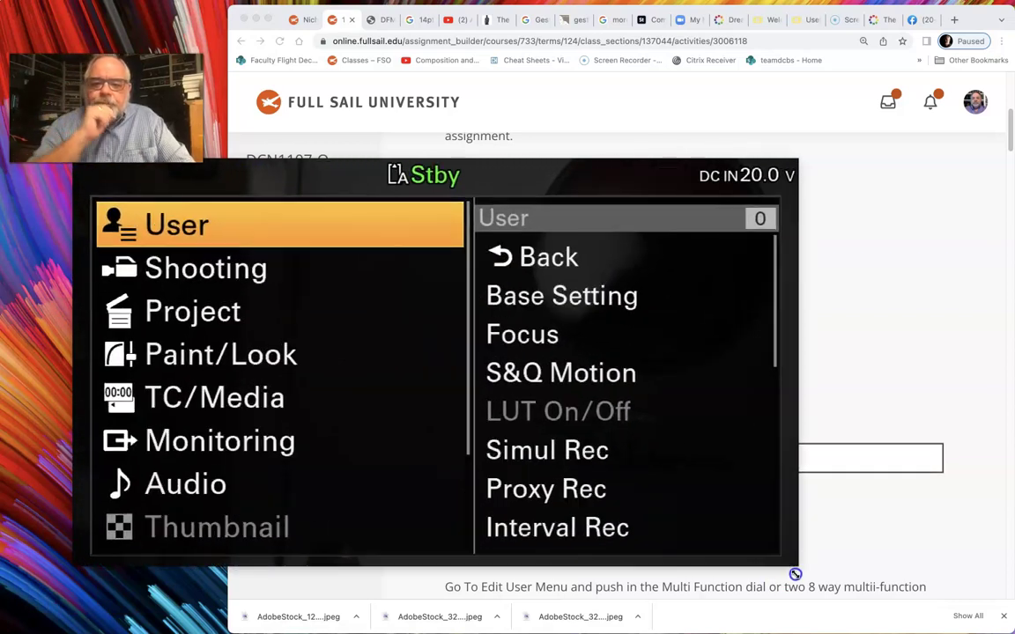
pyautogui.click(795, 575)
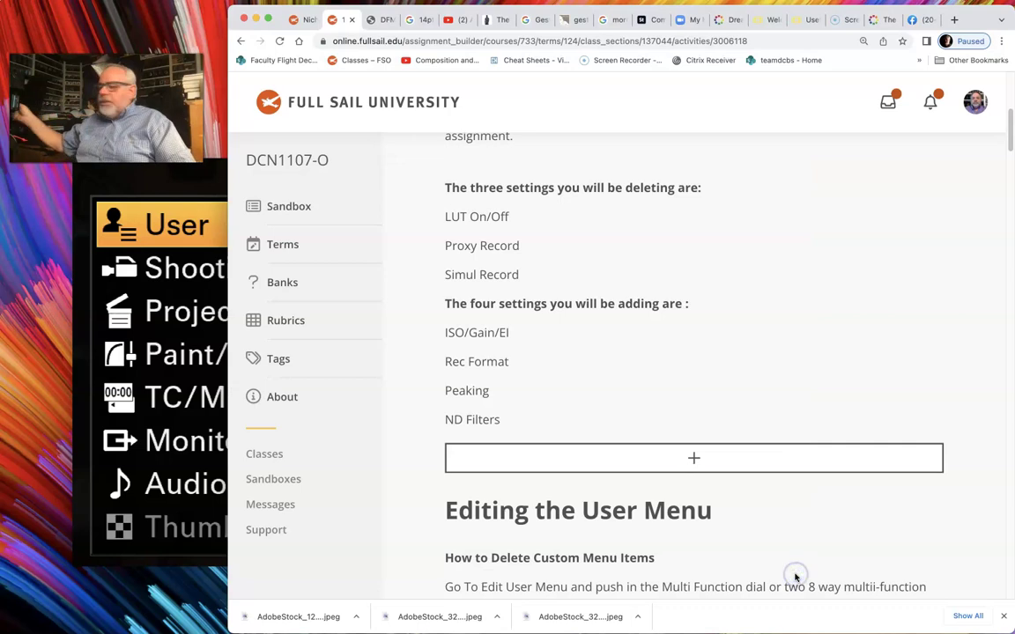
pyautogui.click(206, 474)
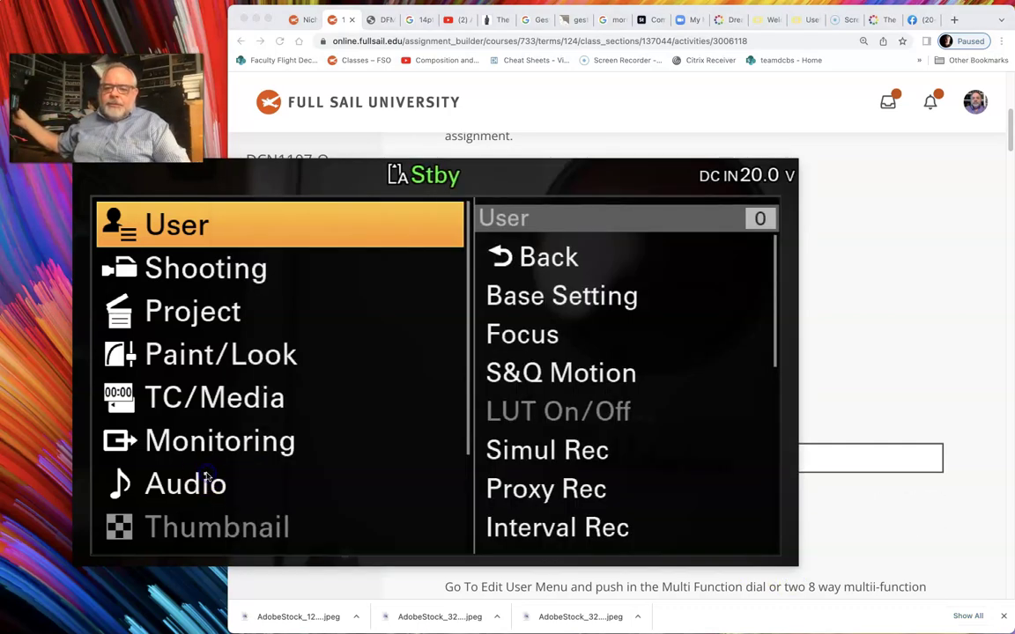
# Scroll the User menu past Simul Rec and Zoom to Edit User Menu and open it.
pyautogui.press('Right')
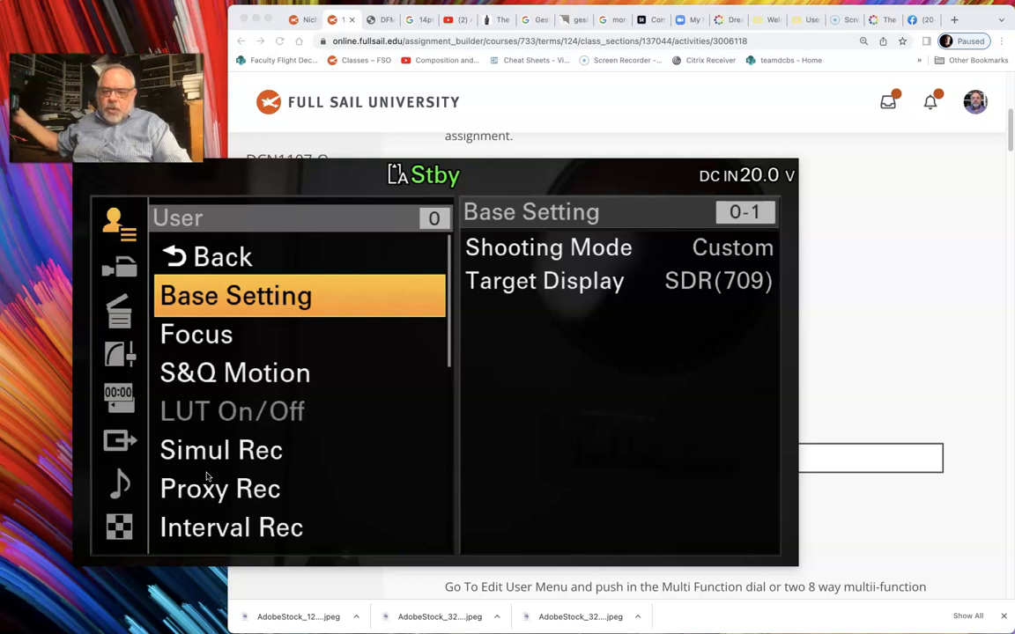
pyautogui.press('Right')
pyautogui.press('Right')
pyautogui.press('Right')
pyautogui.press('Right')
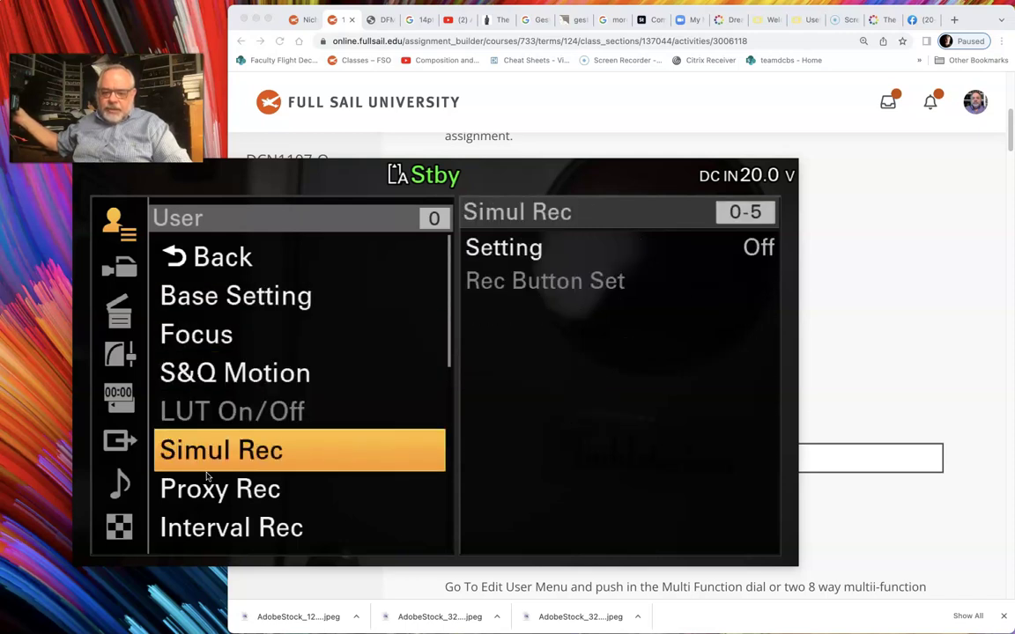
pyautogui.press('Right')
pyautogui.press('Right')
pyautogui.press('Right')
pyautogui.press('Right')
pyautogui.press('Right')
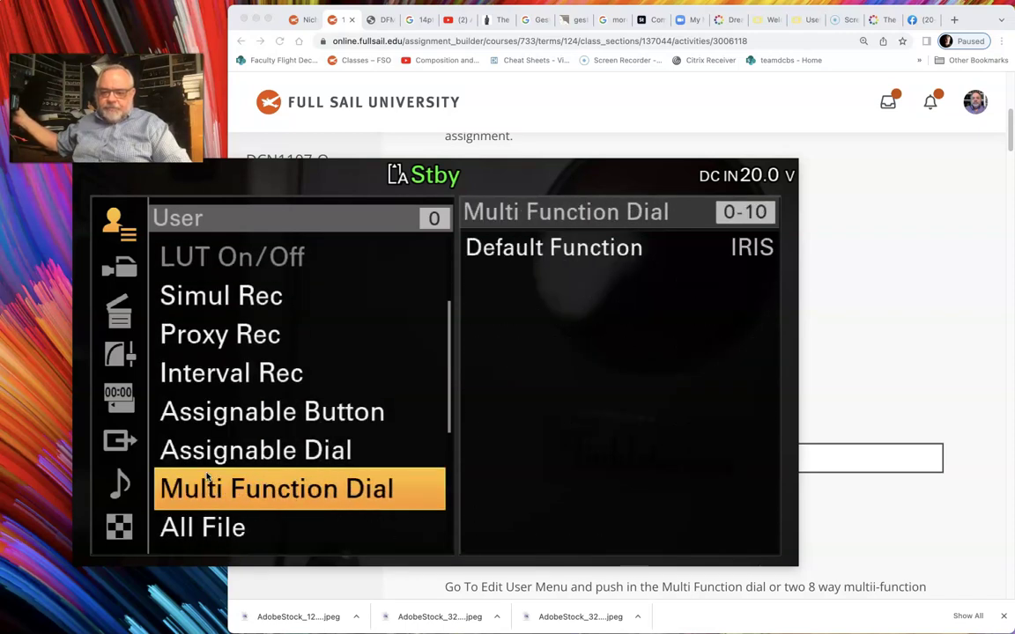
pyautogui.press('Right')
pyautogui.press('Right')
pyautogui.press('Right')
pyautogui.press('Right')
pyautogui.press('Right')
pyautogui.press('Right')
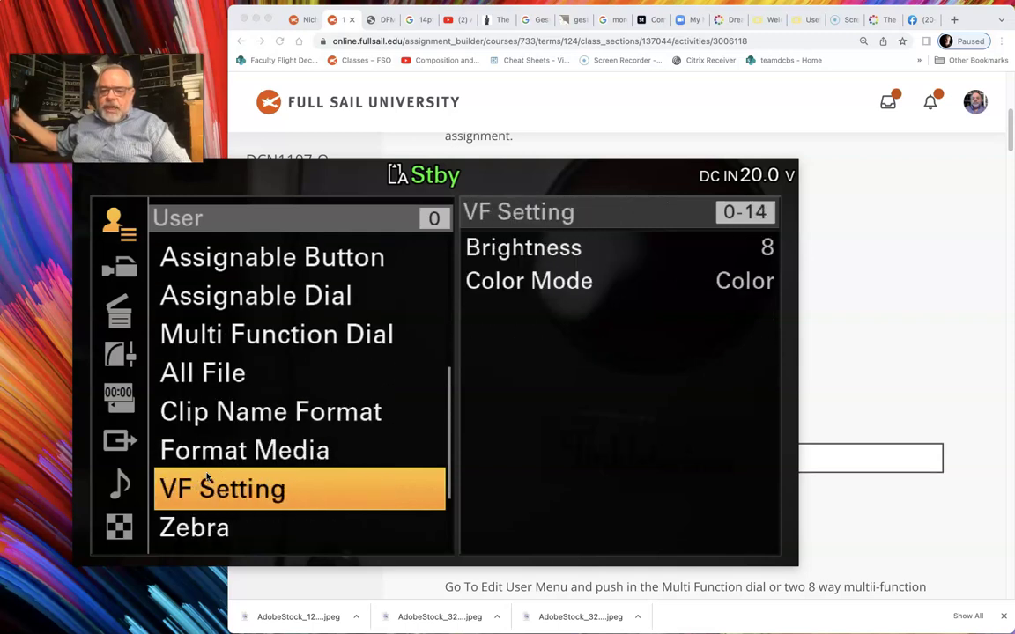
pyautogui.press('Right')
pyautogui.press('Right')
pyautogui.press('Right')
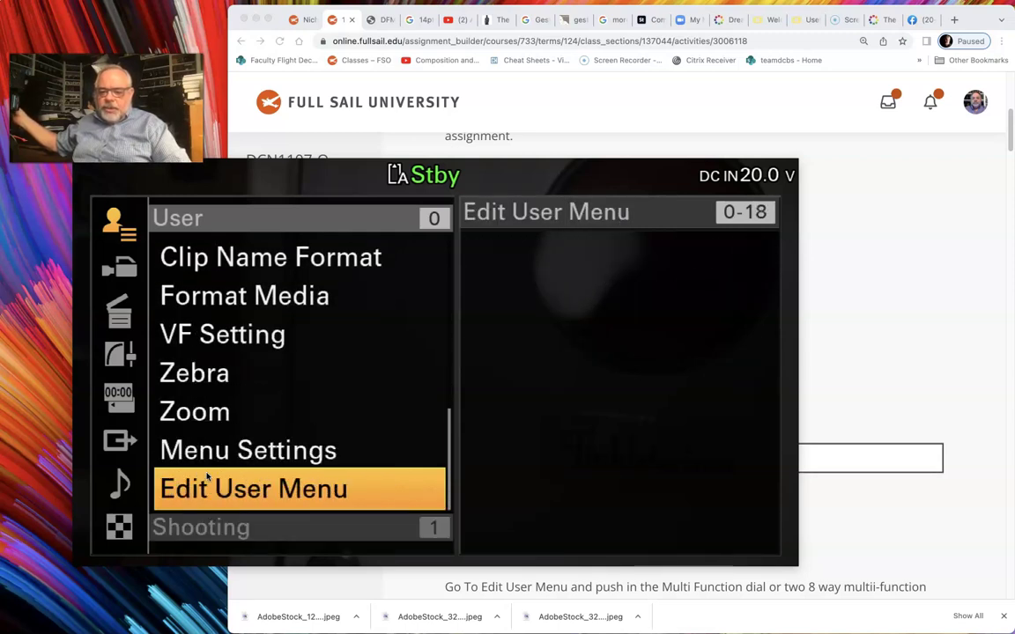
pyautogui.press('Left')
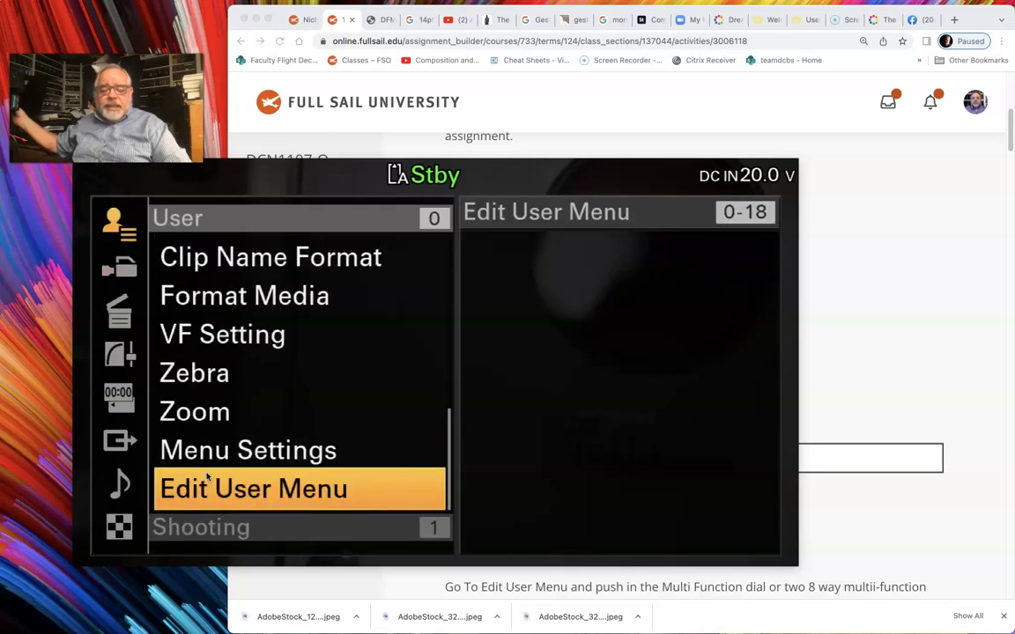
pyautogui.press('Right')
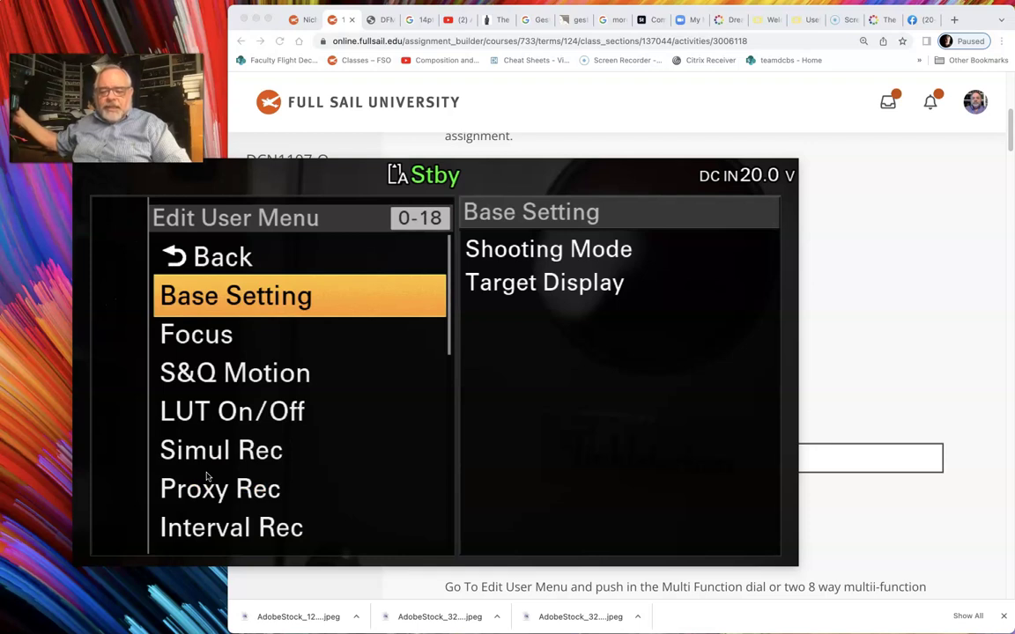
# Move down the Edit User Menu list to Simul Rec.
pyautogui.press('Down')
pyautogui.press('Down')
pyautogui.press('Down')
pyautogui.press('Down')
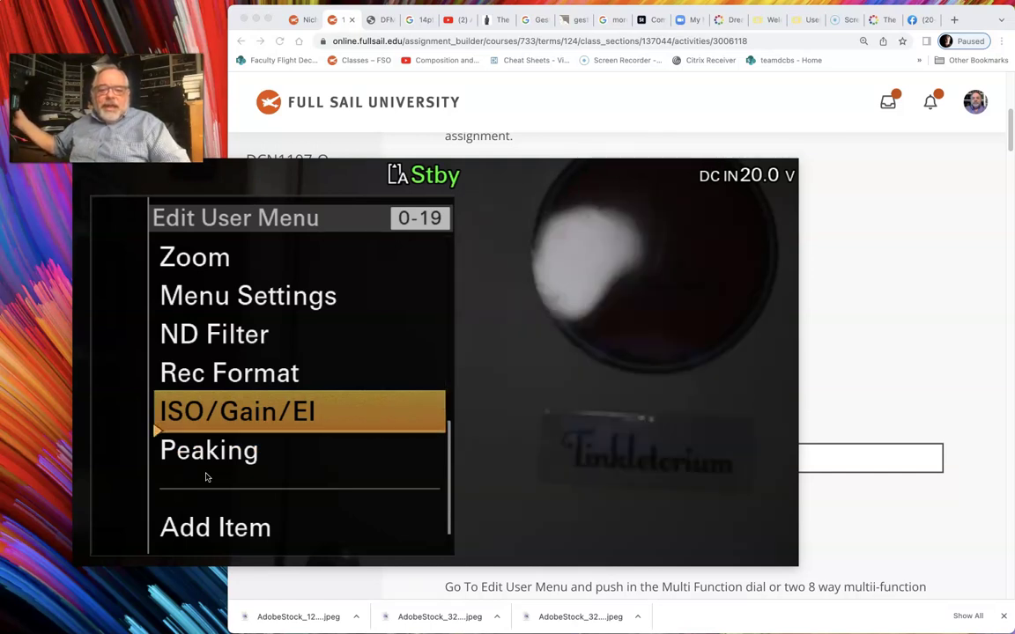
# Bring the assignment page listing the three deletions and four additions back over the FX6 feed.
pyautogui.click(202, 489)
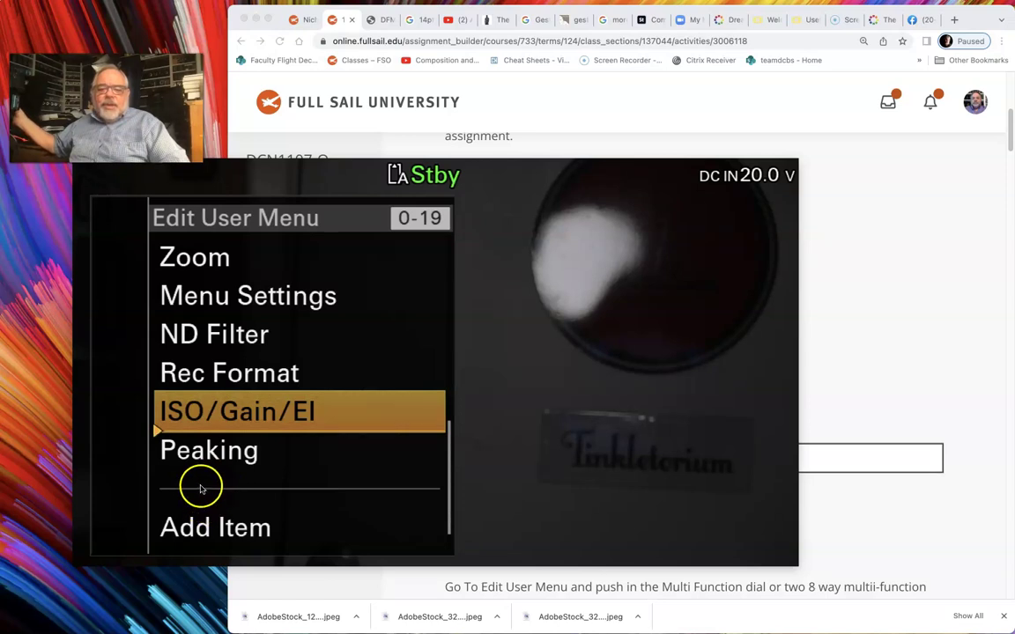
pyautogui.moveTo(200, 487)
pyautogui.mouseDown()
pyautogui.moveTo(186, 442)
pyautogui.moveTo(163, 426)
pyautogui.moveTo(159, 276)
pyautogui.moveTo(208, 447)
pyautogui.mouseUp()
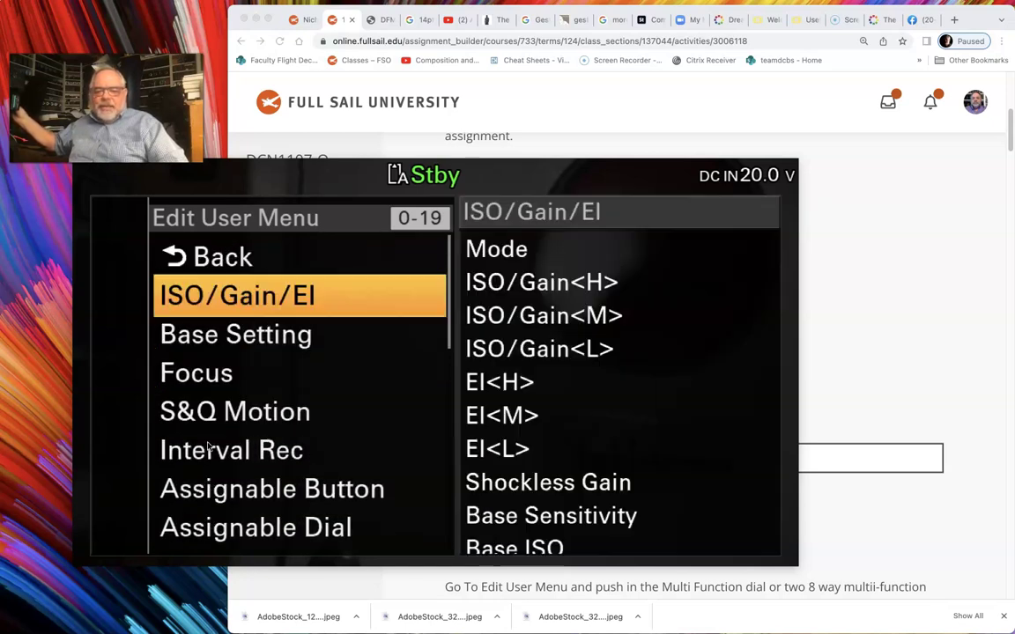
pyautogui.moveTo(216, 421); pyautogui.dragTo(250, 356)
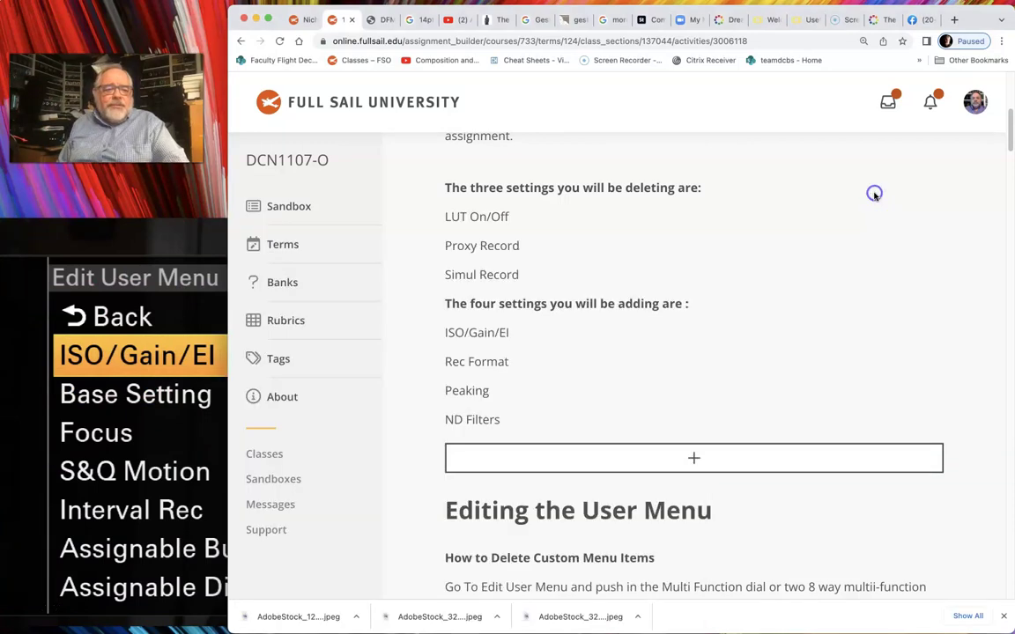
# Scroll the assignment to the User Menu Changes table and shift the browser slightly right.
pyautogui.moveTo(1009, 132); pyautogui.dragTo(1010, 482)
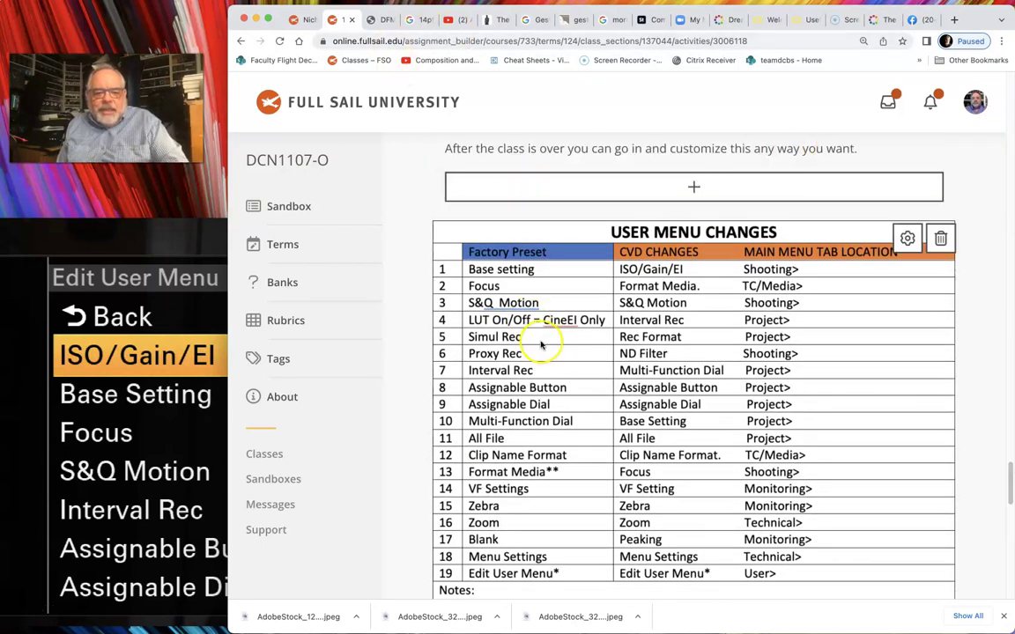
pyautogui.moveTo(285, 9); pyautogui.dragTo(314, 4)
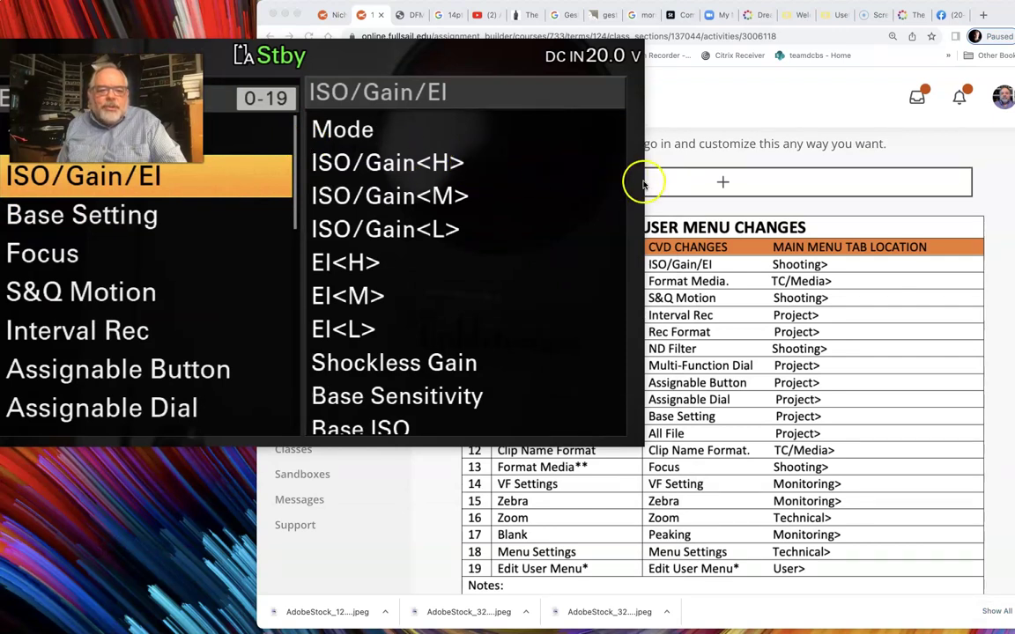
# Shrink the camera menu feed and move it up and to the right.
pyautogui.moveTo(642, 181); pyautogui.dragTo(480, 150)
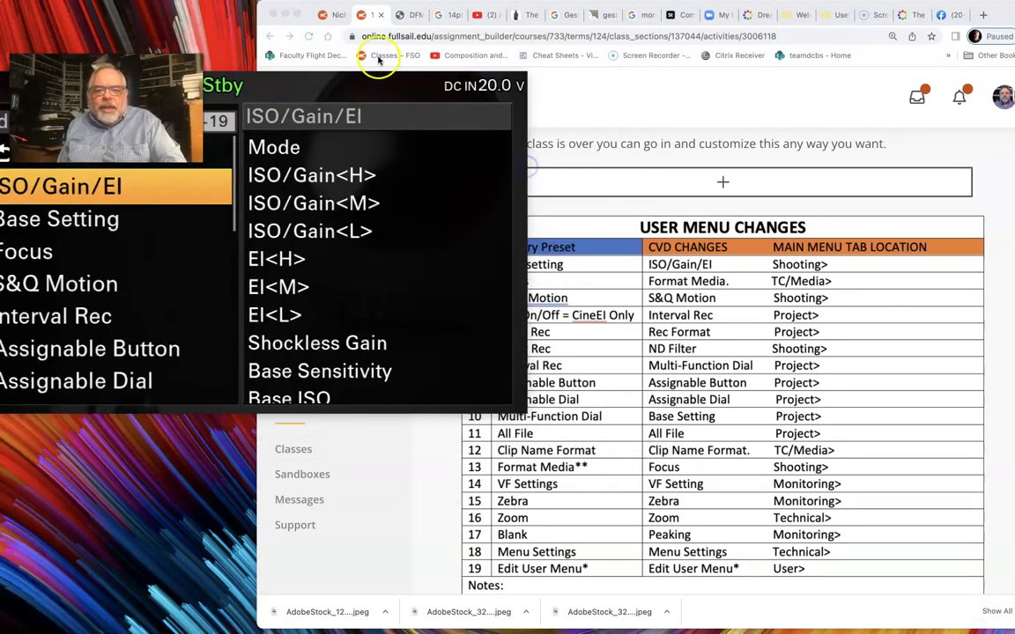
pyautogui.moveTo(363, 84); pyautogui.dragTo(471, 55)
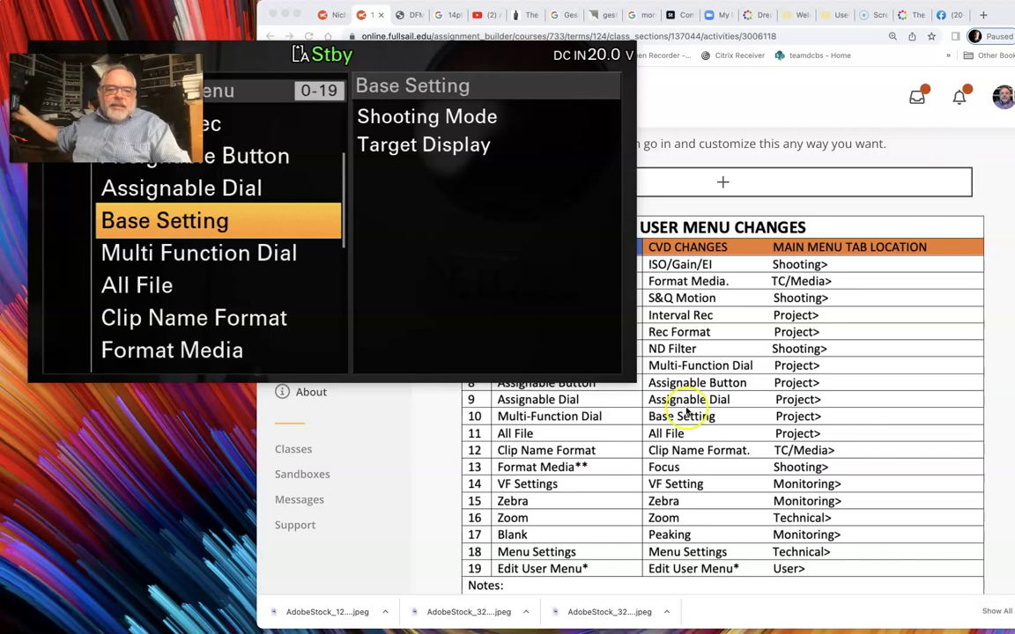
# Scroll down in the FX6 Edit User Menu view.
pyautogui.scroll(-1, 689, 384)
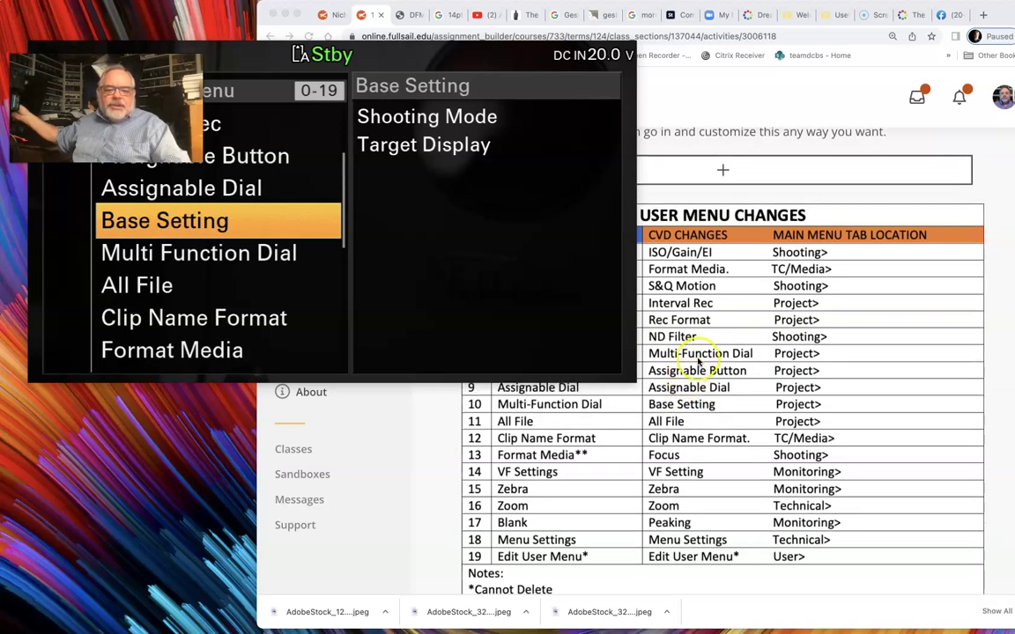